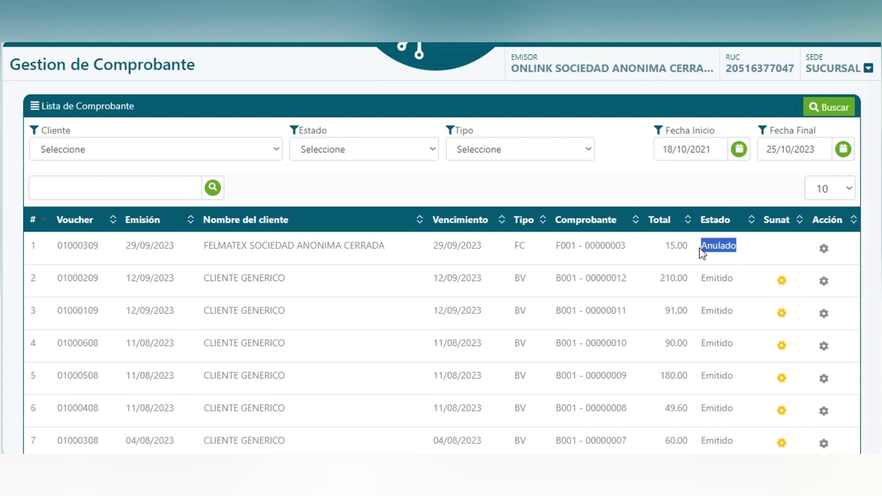
# Step: Review the receipt numbers, totals and issued or voided statuses in the Lista de Comprobante
pyautogui.scroll(-3, 706, 394)
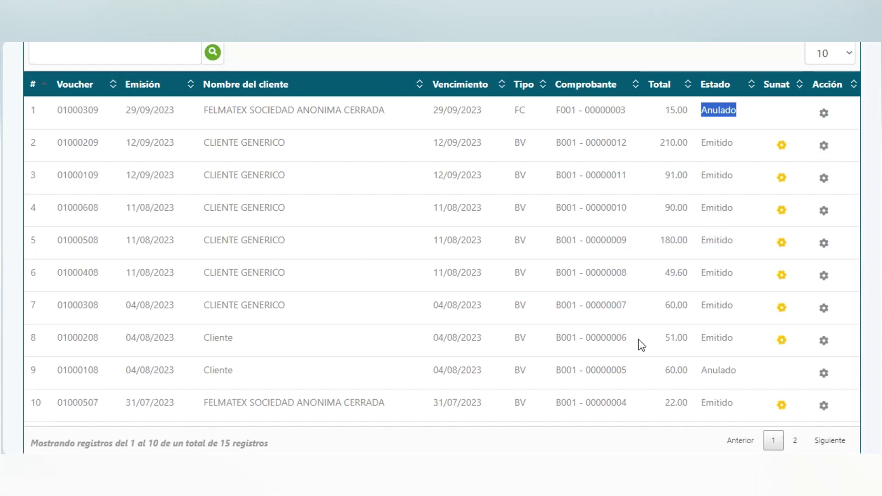
pyautogui.scroll(3, 642, 344)
pyautogui.click(601, 195)
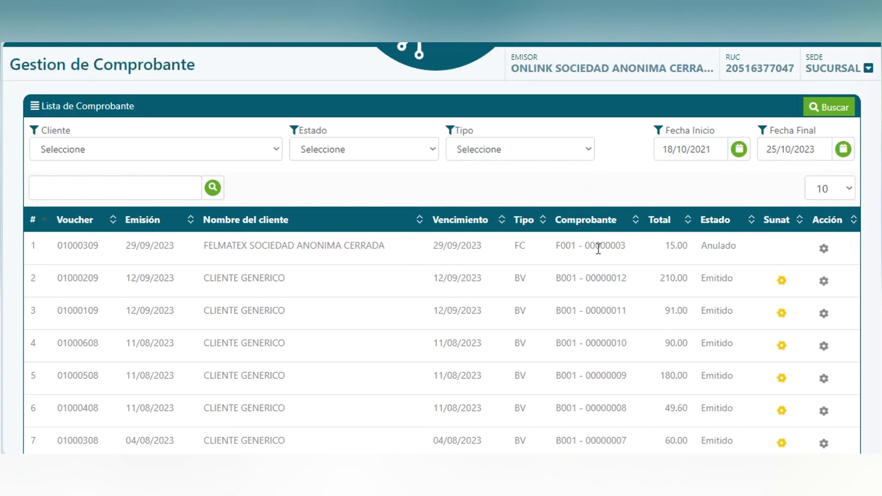
pyautogui.moveTo(556, 244); pyautogui.dragTo(631, 256)
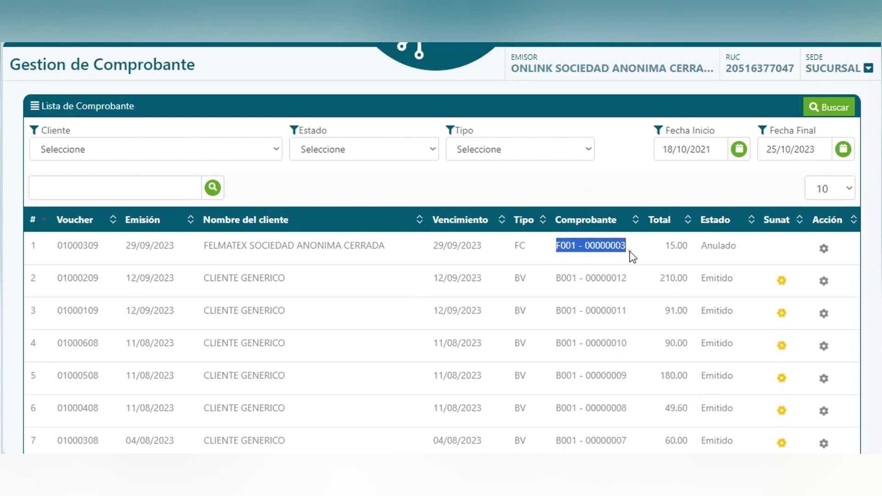
pyautogui.doubleClick(686, 258)
pyautogui.click(679, 298)
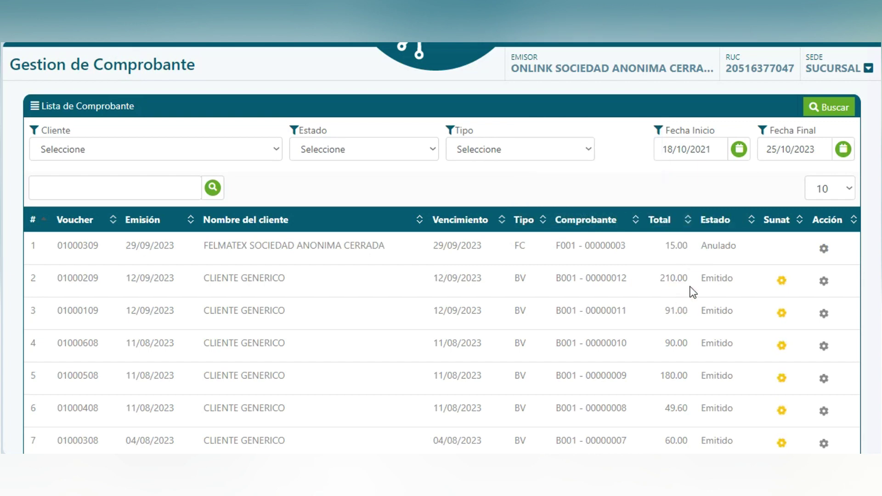
pyautogui.doubleClick(689, 292)
pyautogui.click(728, 286)
pyautogui.scroll(-3, 717, 378)
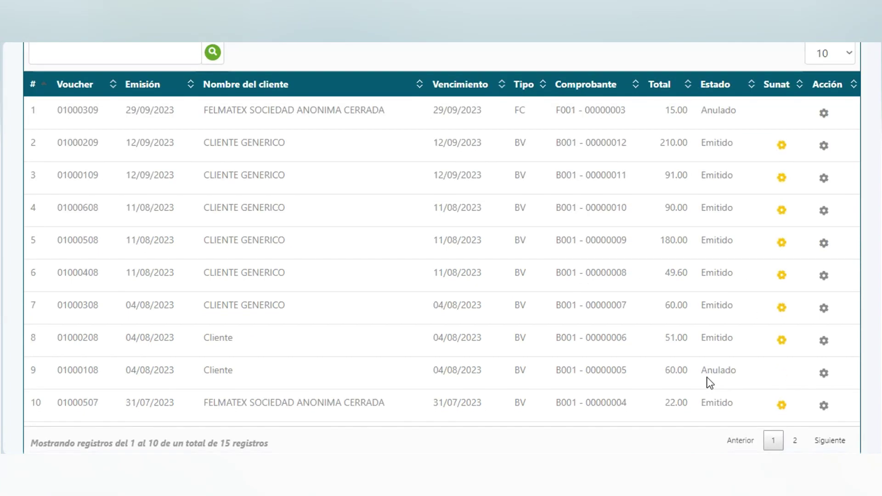
# Step: Check which actions are available for the voided first receipt and the issued second receipt
pyautogui.click(824, 113)
pyautogui.click(832, 112)
pyautogui.click(828, 148)
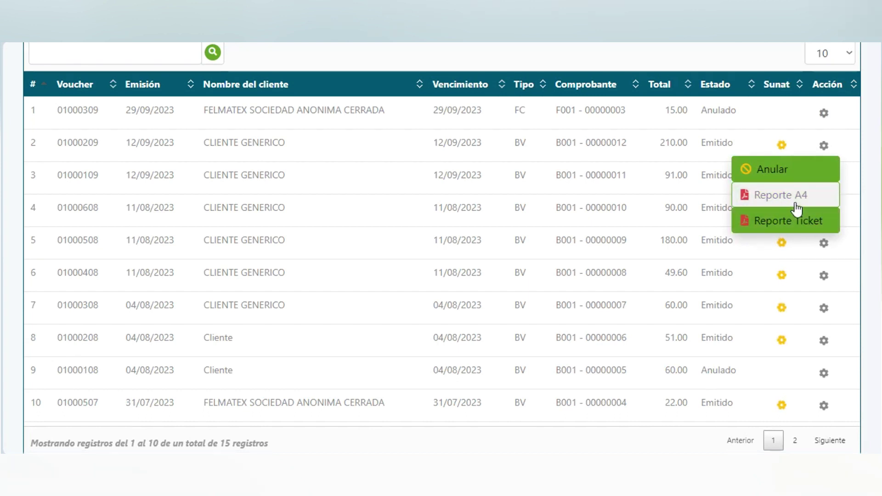
pyautogui.click(867, 55)
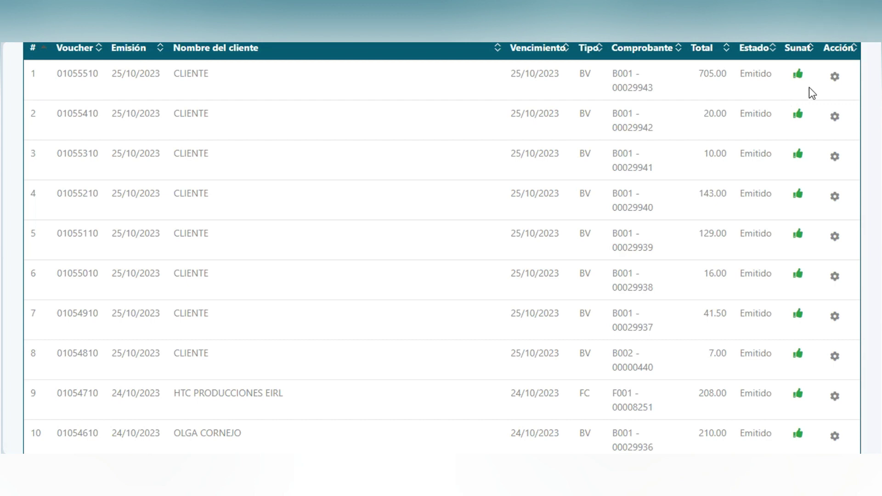
# Step: Open the Dar de Baja form for the first receipt and examine its receipt number, issue date and void date
pyautogui.click(834, 77)
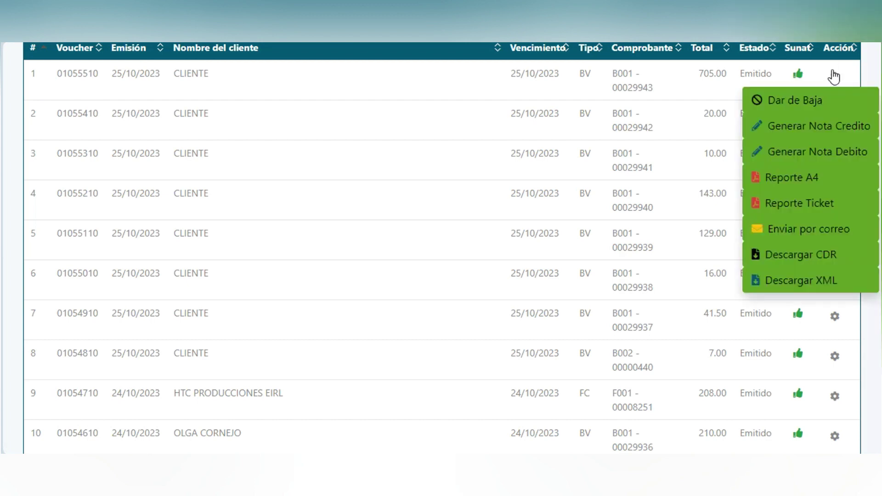
pyautogui.moveTo(836, 81)
pyautogui.moveTo(844, 436)
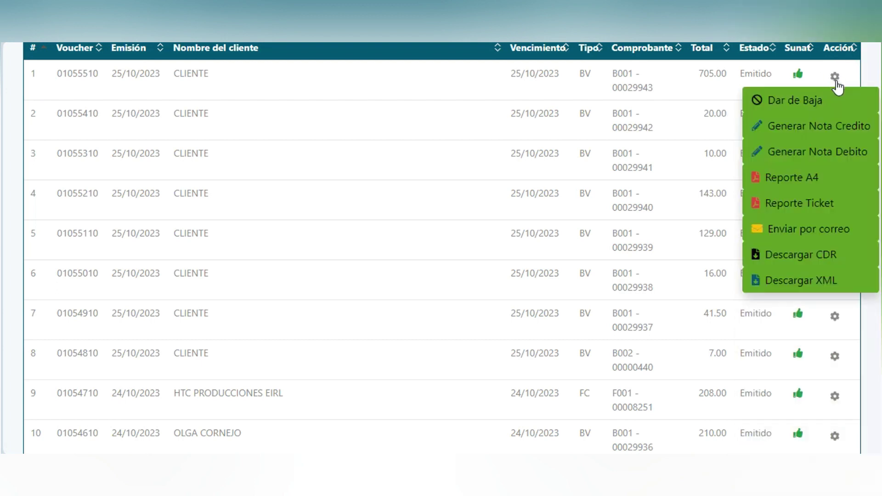
pyautogui.click(817, 112)
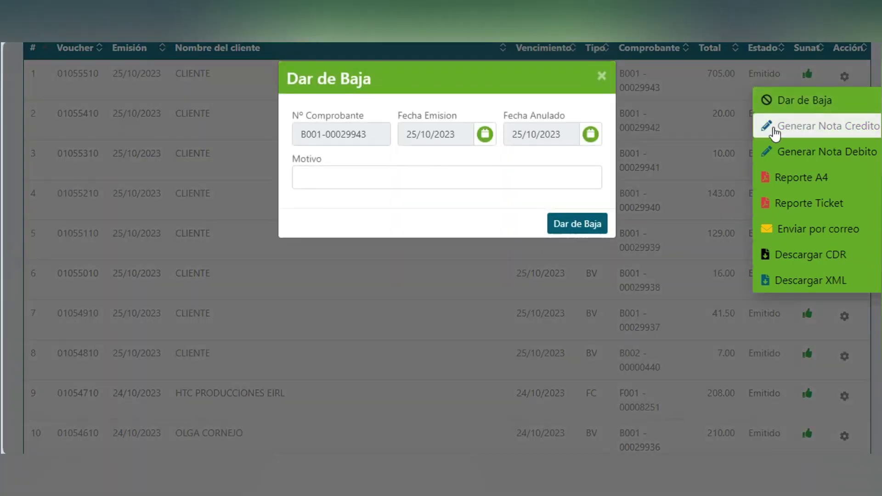
pyautogui.click(385, 182)
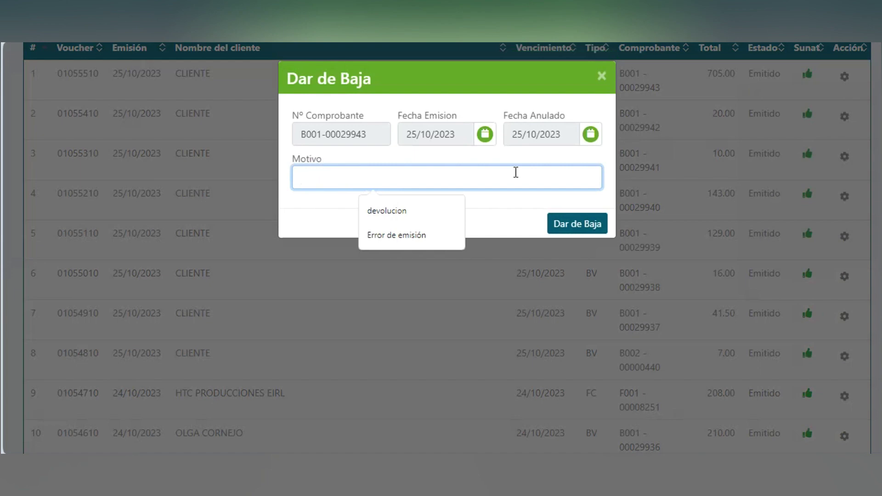
pyautogui.moveTo(378, 135); pyautogui.dragTo(291, 147)
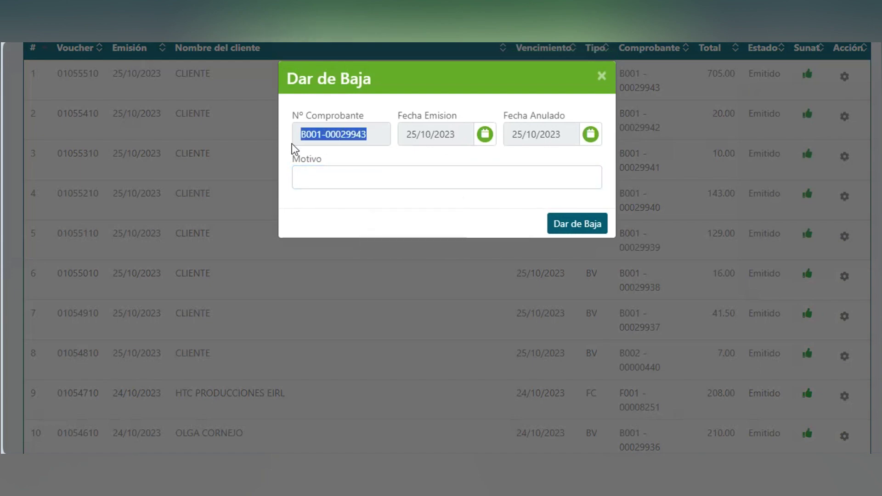
pyautogui.click(455, 147)
pyautogui.moveTo(455, 147); pyautogui.dragTo(403, 147)
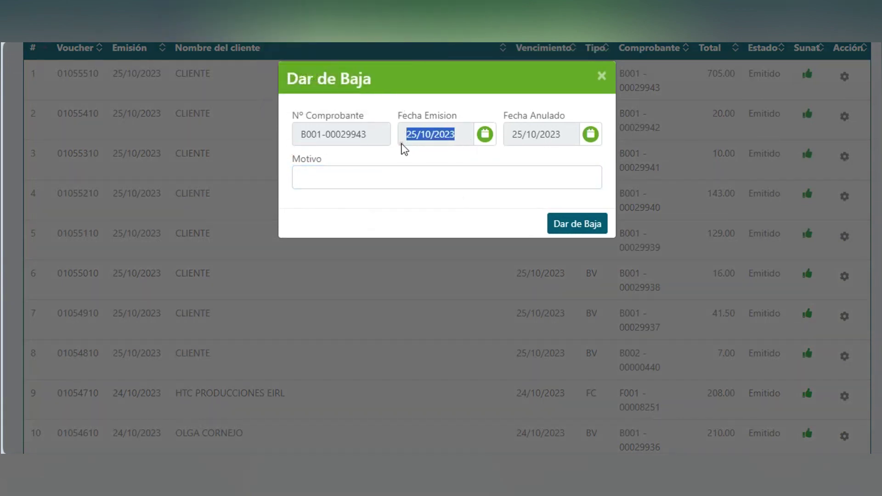
pyautogui.moveTo(575, 135); pyautogui.dragTo(508, 146)
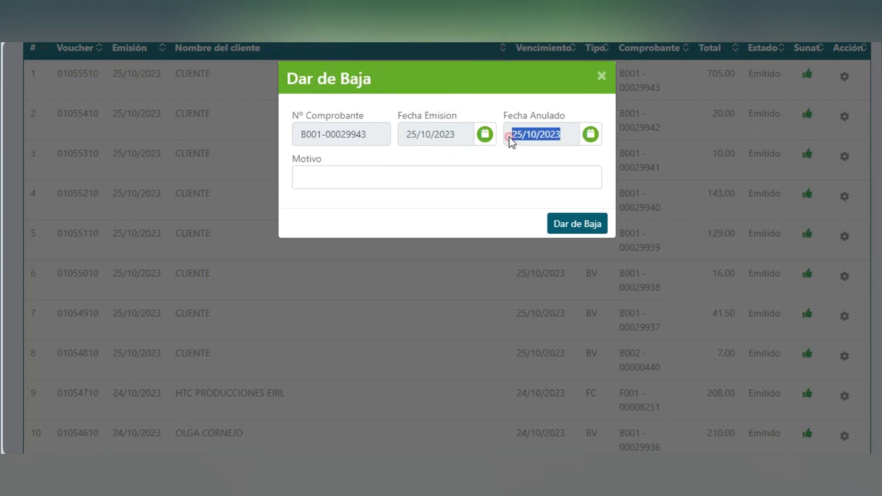
# Step: Enter "Error de emisión" as the Motivo for voiding the receipt and close the form without submitting it
pyautogui.click(307, 170)
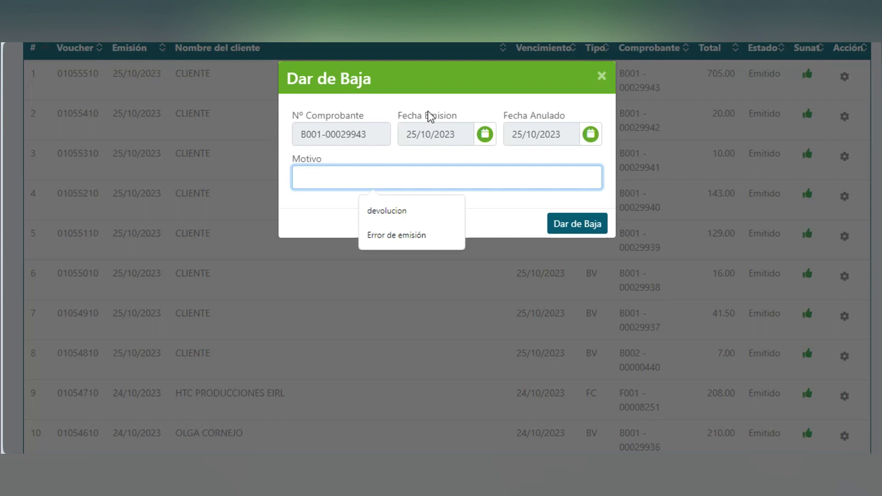
pyautogui.click(384, 173)
pyautogui.write('fgdfgd')
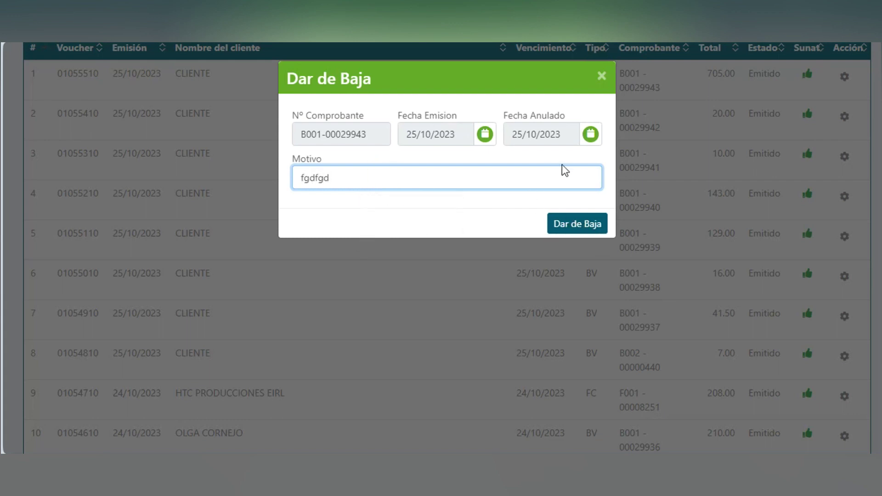
pyautogui.hotkey('ctrl', 'a')
pyautogui.write('e')
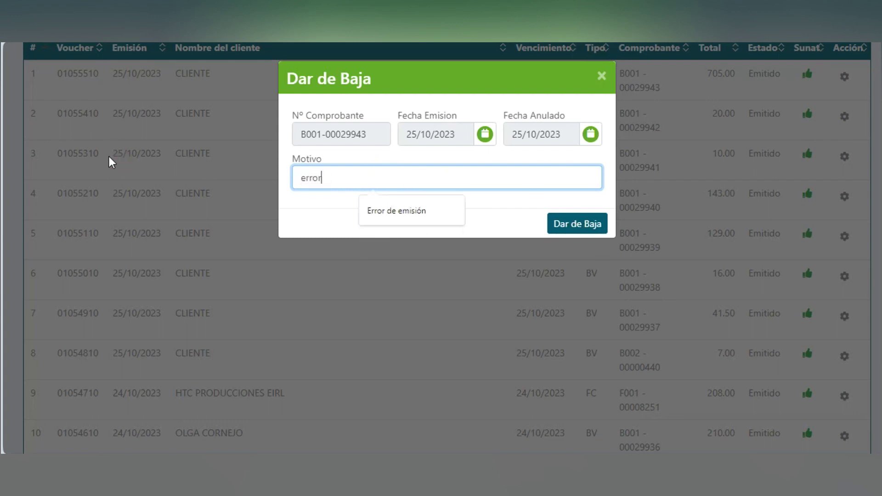
pyautogui.click(404, 211)
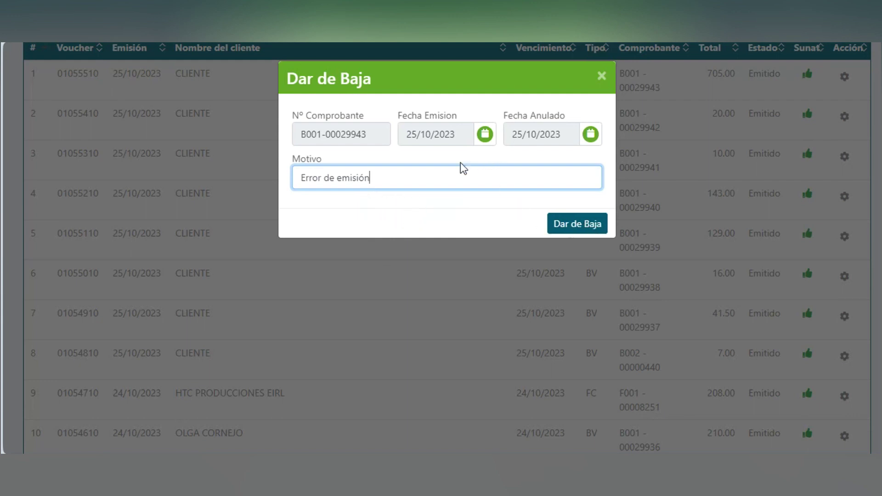
pyautogui.click(605, 82)
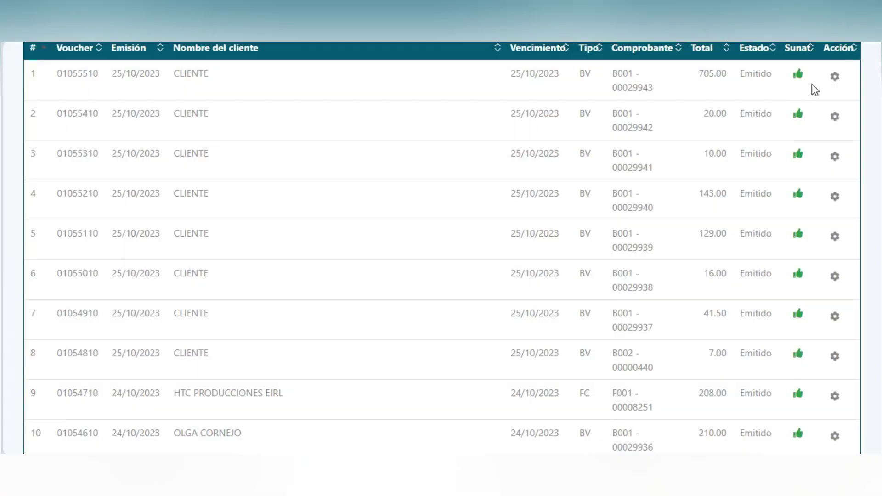
# Step: Open the Enviar Correo form for the first receipt, examine its Correo, CC, Asunto and Mensaje fields, and close it unsent
pyautogui.click(839, 78)
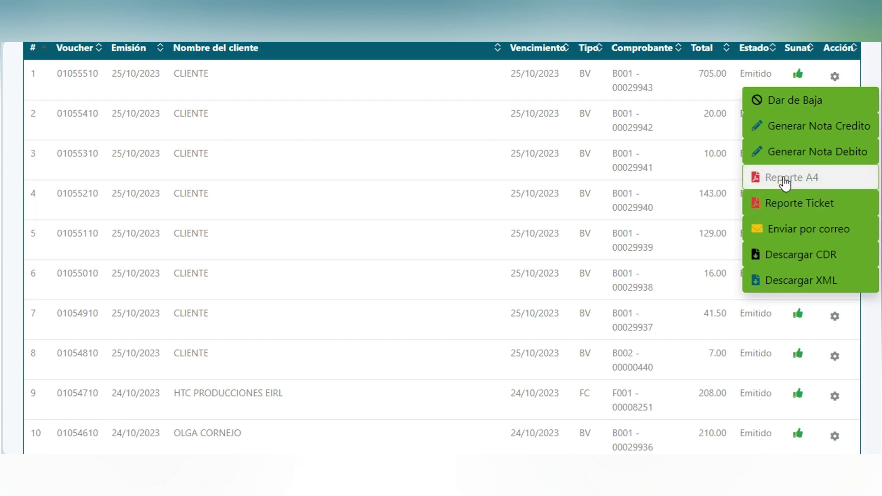
pyautogui.click(769, 239)
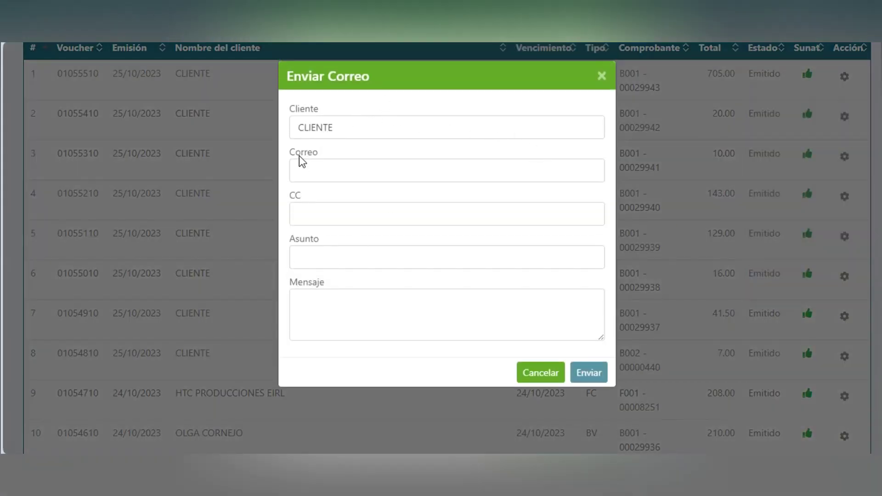
pyautogui.moveTo(299, 162); pyautogui.dragTo(325, 161)
pyautogui.click(325, 172)
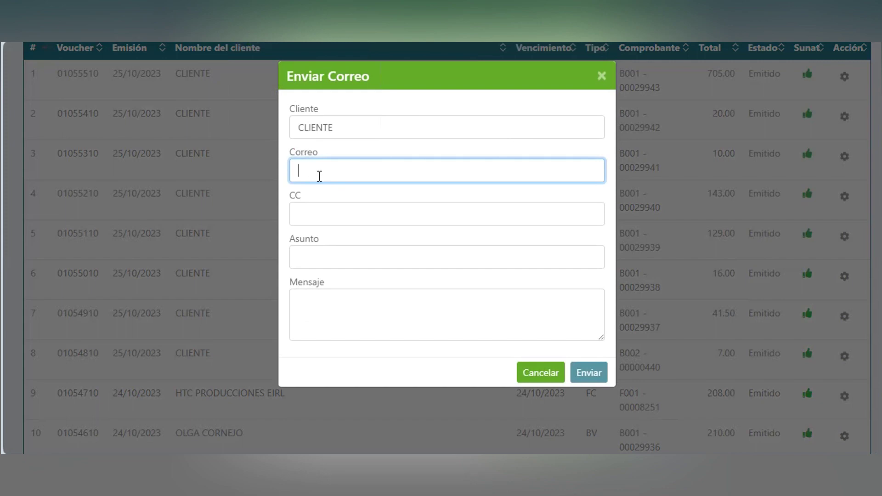
pyautogui.moveTo(298, 206); pyautogui.dragTo(330, 202)
pyautogui.click(335, 213)
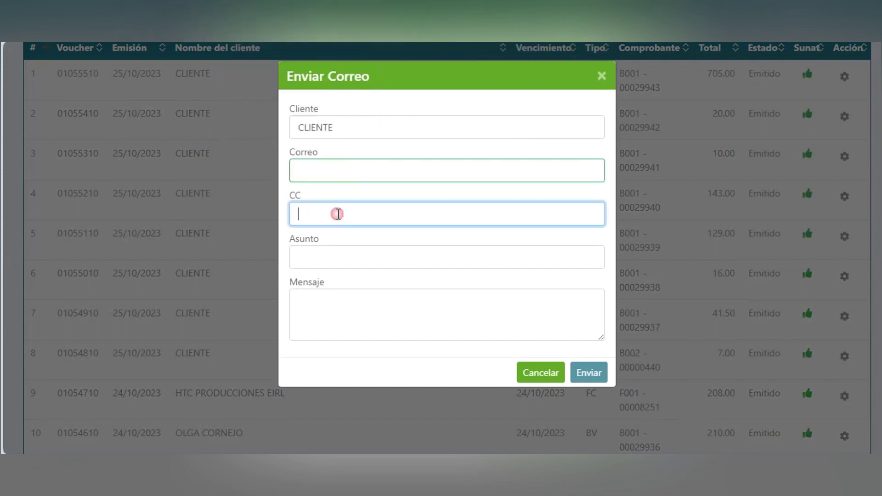
pyautogui.click(344, 263)
pyautogui.click(327, 300)
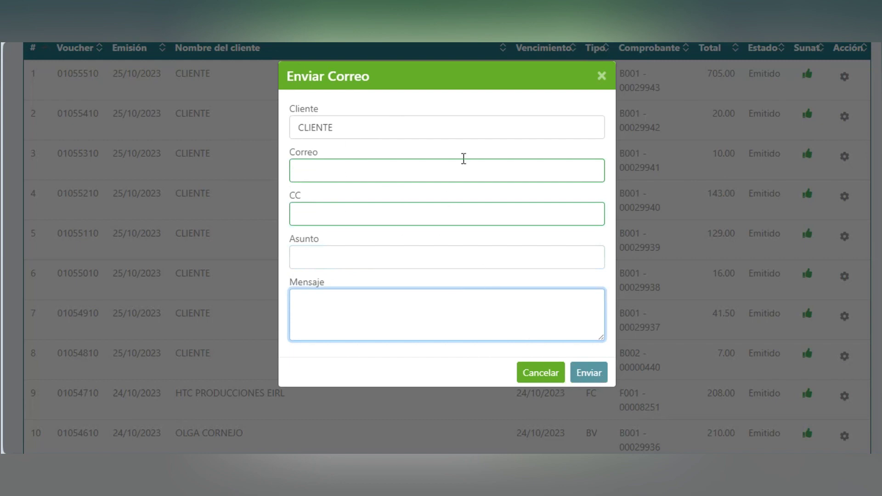
pyautogui.click(602, 76)
# Step: Examine the action options for the first receipt, including credit note, debit note, reports and CDR or XML downloads
pyautogui.click(835, 76)
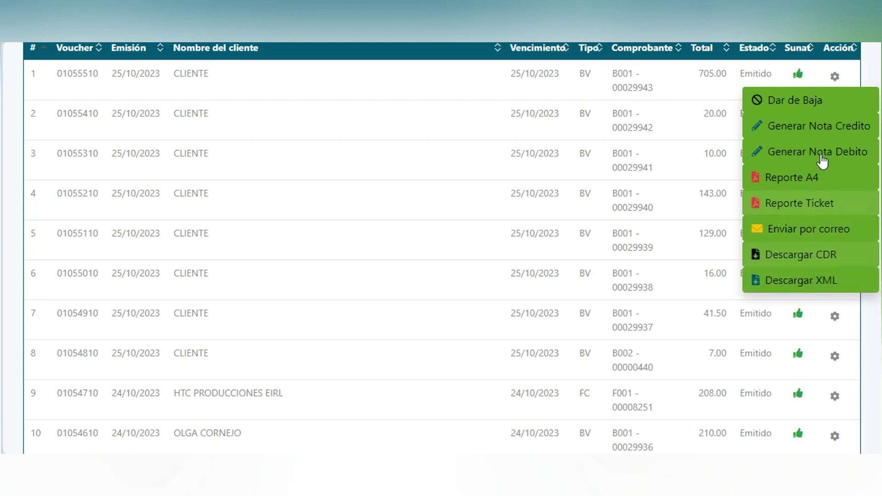
pyautogui.click(846, 79)
pyautogui.scroll(2, 753, 184)
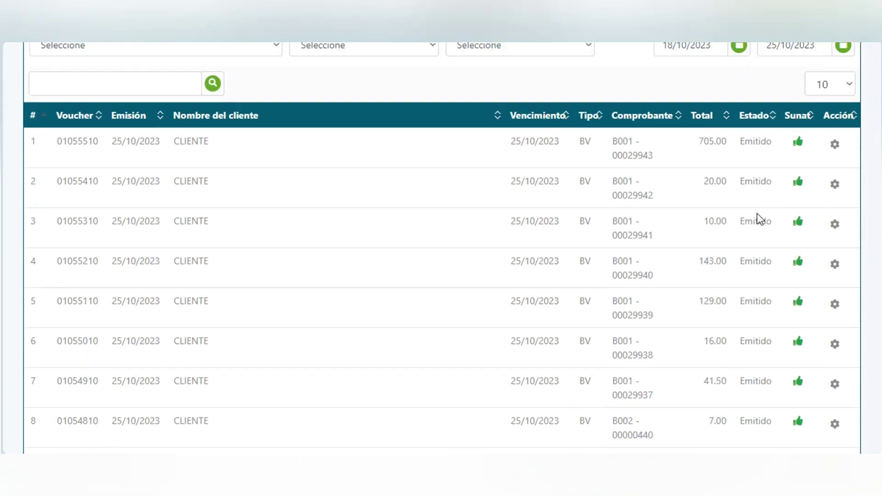
pyautogui.scroll(-2, 758, 225)
pyautogui.click(839, 77)
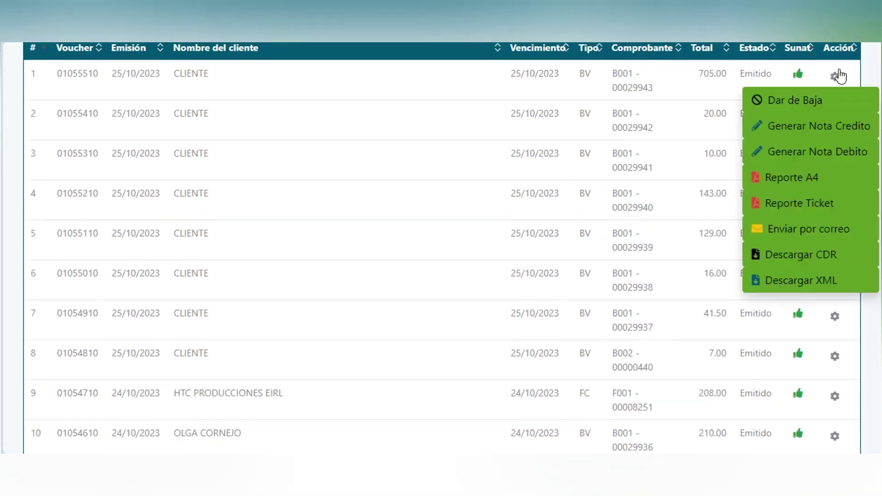
pyautogui.click(837, 76)
pyautogui.click(835, 77)
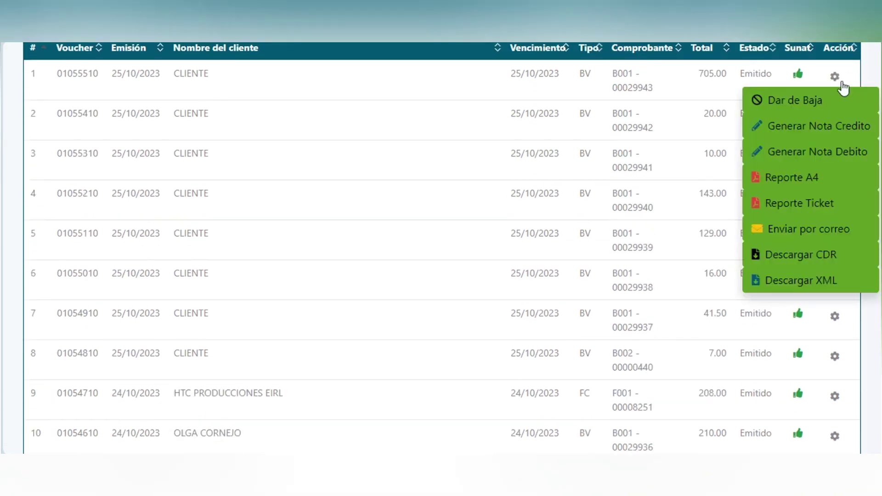